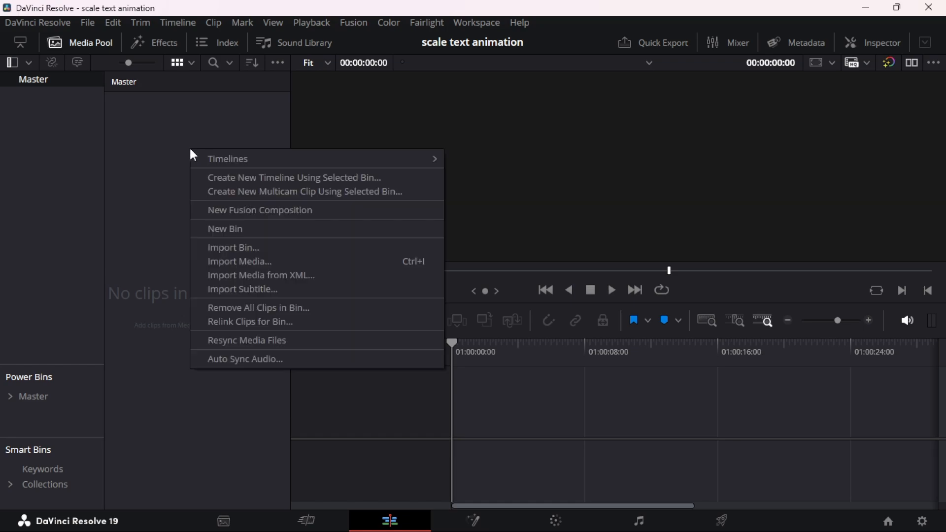
Create a new Fusion composition clip named scaletextanimation in the Master bin
click(295, 217)
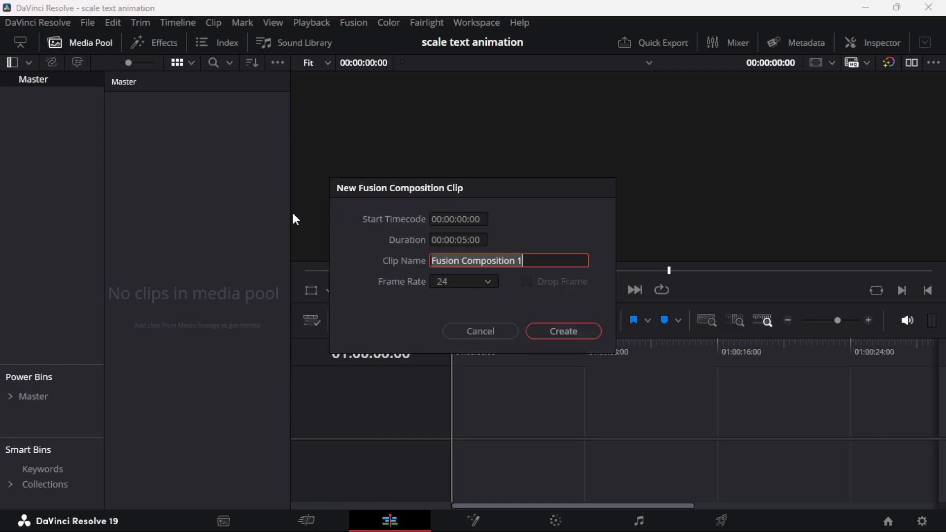
drag(560, 265, 430, 258)
text(scaletextanimation)
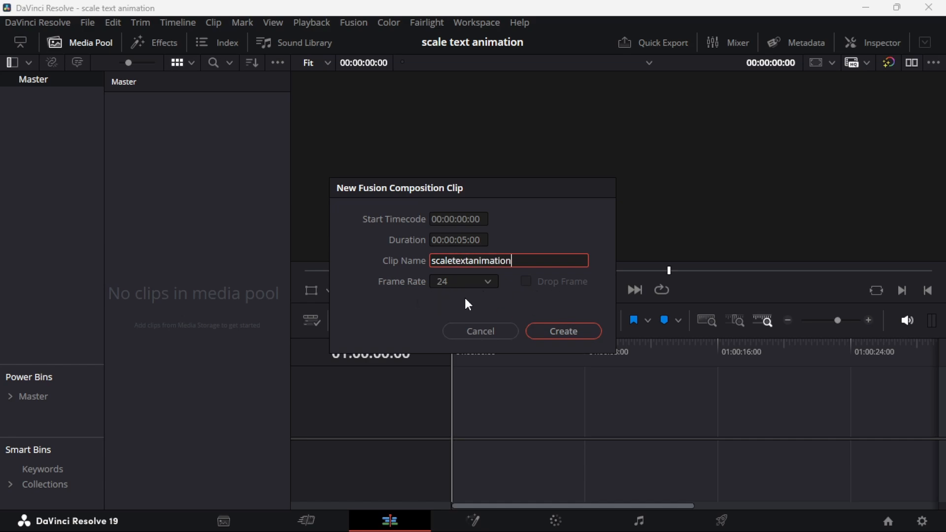
click(586, 331)
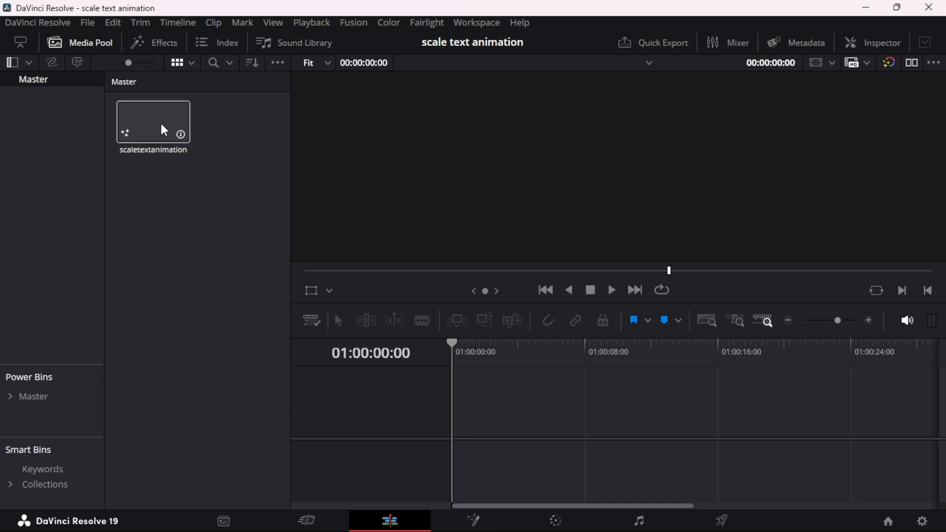
Place the scaletextanimation clip at the start of a new timeline and open it in Fusion
drag(165, 130, 455, 418)
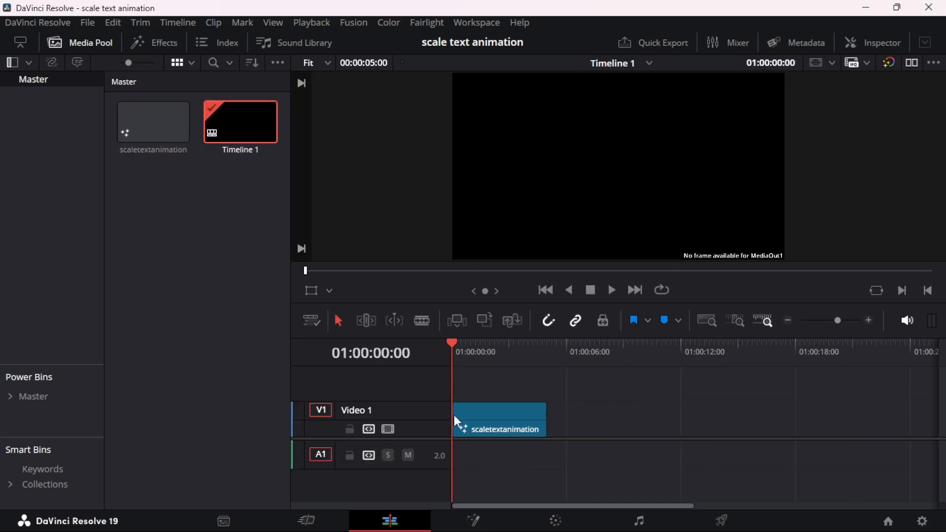
click(453, 415)
right_click(498, 413)
click(540, 325)
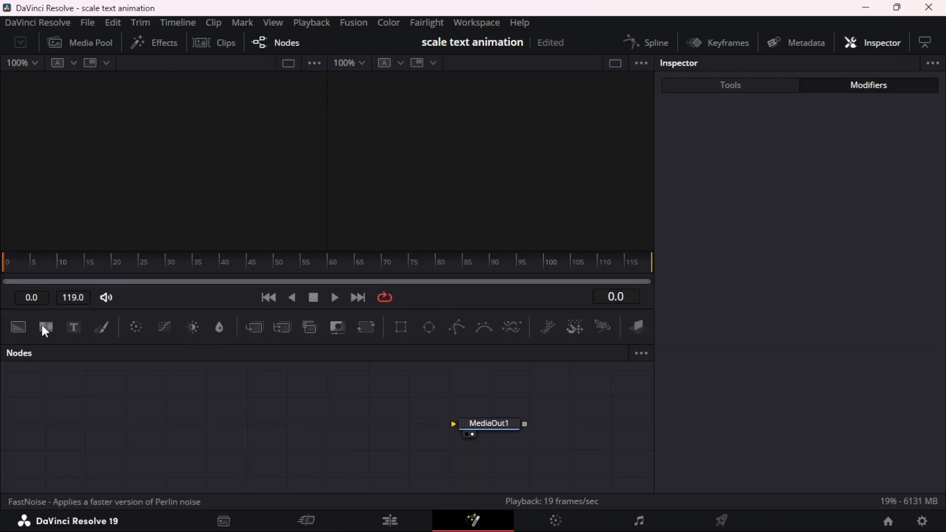
Add a Background node feeding MediaOut1 and merge a Text+ node over it
drag(20, 327, 454, 431)
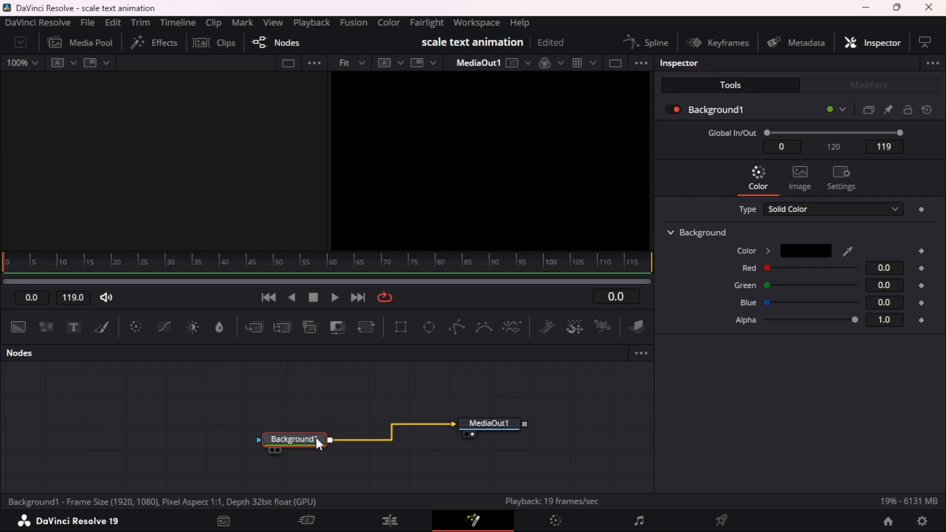
mouse_move(312, 439)
mouse_down()
mouse_move(301, 436)
mouse_move(310, 433)
mouse_up()
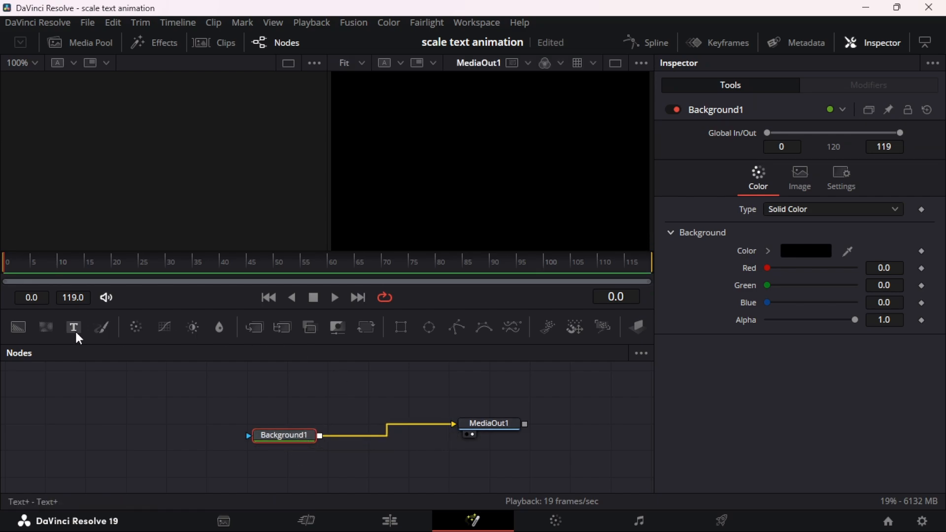
drag(74, 327, 323, 434)
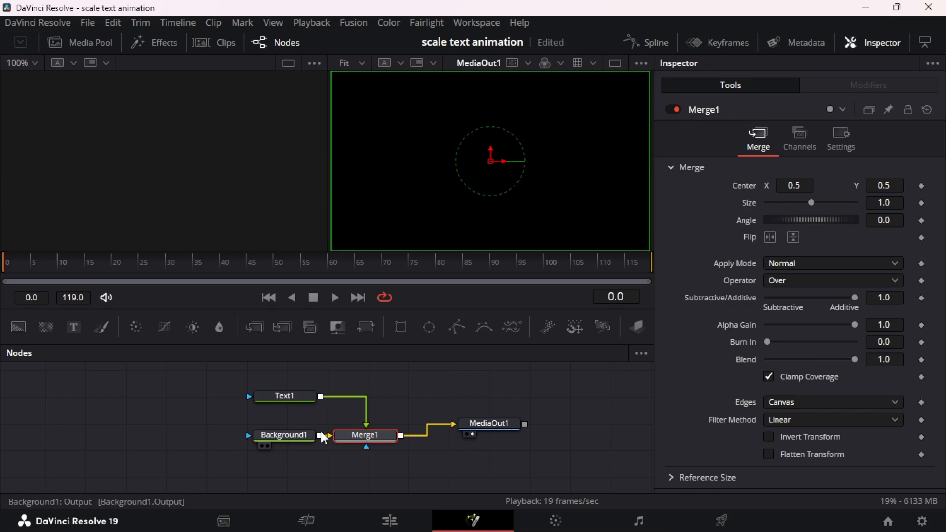
Enter "Design." as the content of the Text1 node
click(292, 396)
click(708, 237)
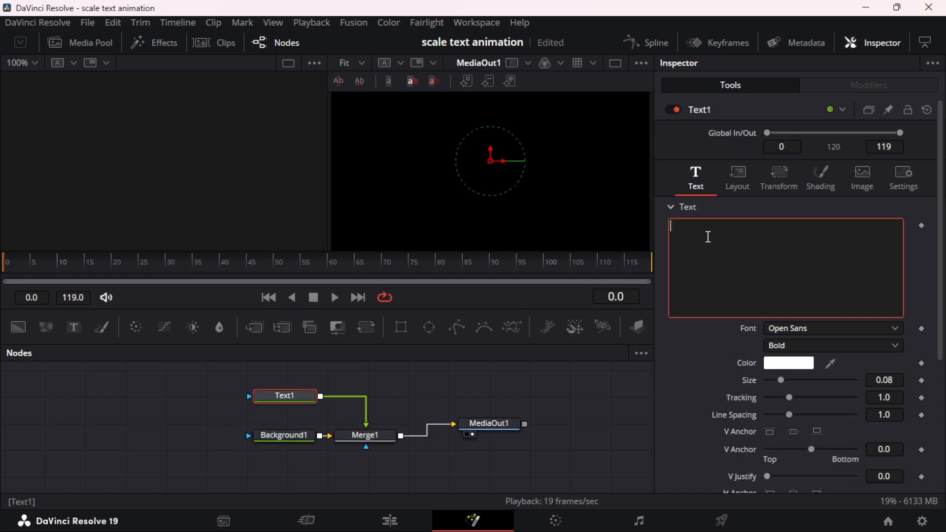
text(Design.)
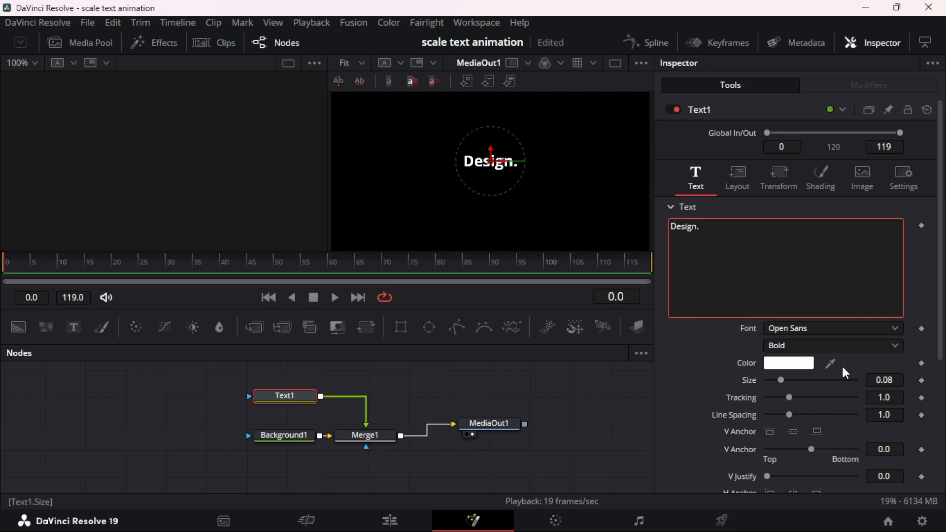
Set the text's font to Montserrat Black and its tracking to 1.012
click(829, 336)
text(mont)
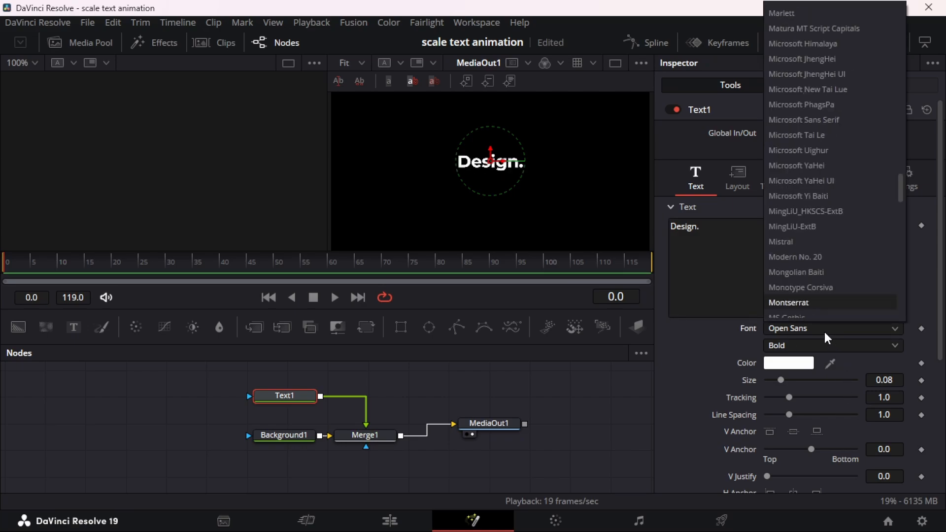
key(Return)
click(793, 345)
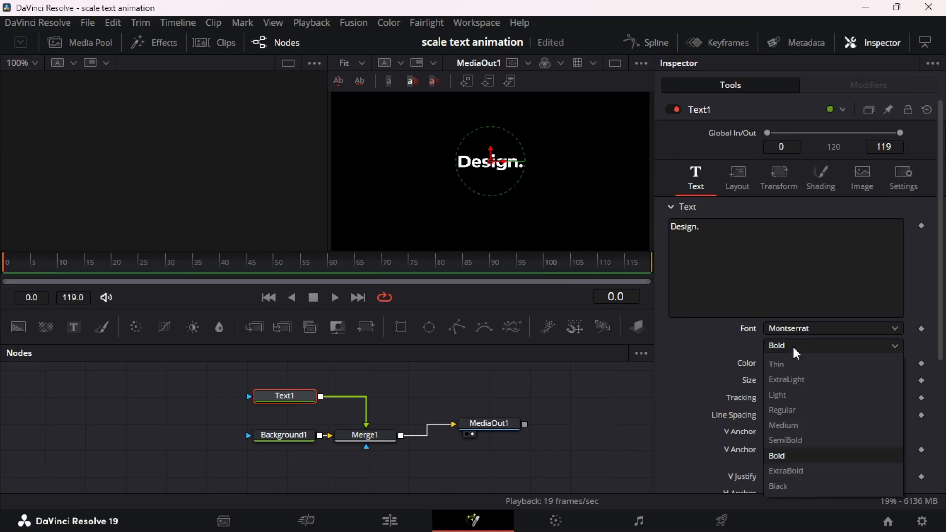
click(782, 487)
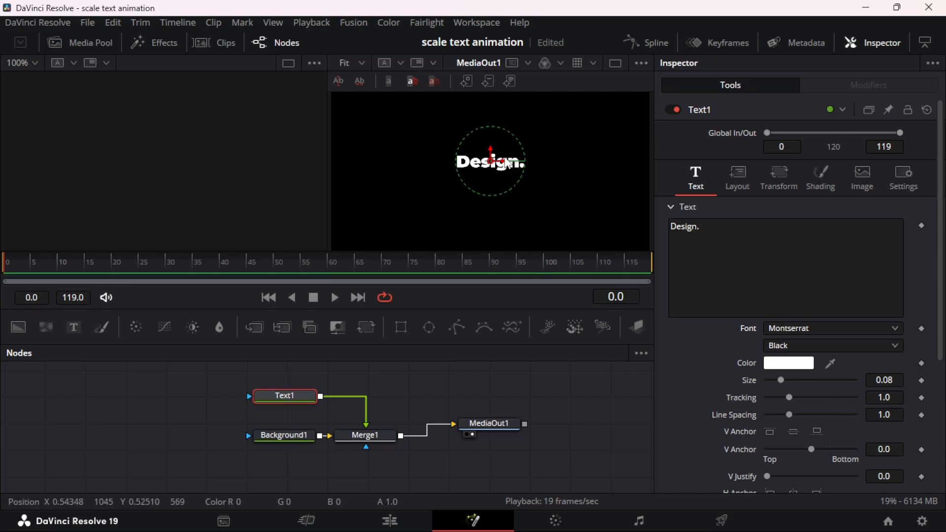
drag(789, 398, 790, 398)
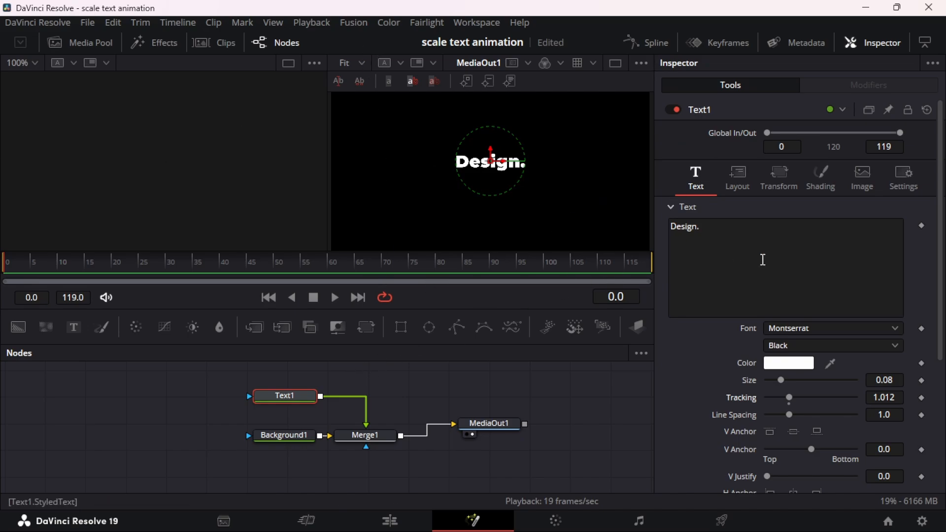
Apply a Follower modifier to the styled text of Text1 and show the modifier's settings
click(720, 235)
right_click(764, 237)
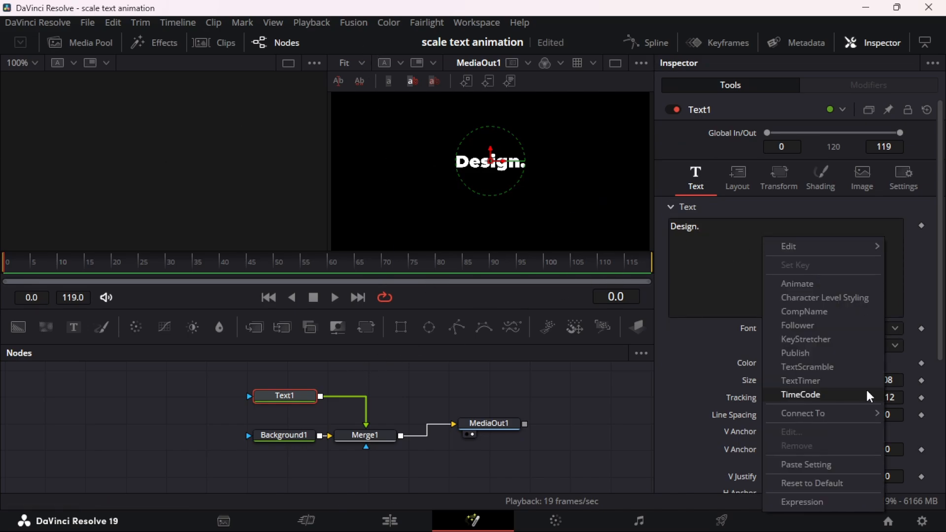
click(811, 329)
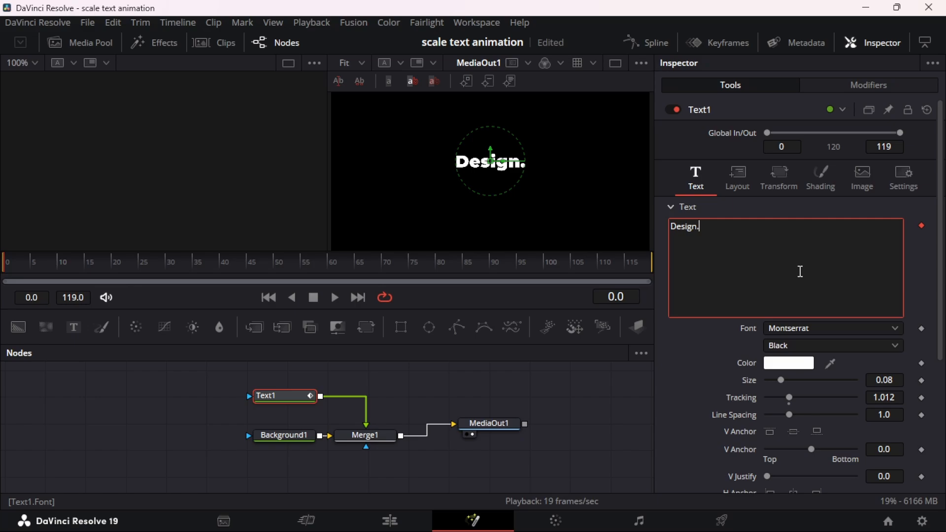
click(867, 87)
Keyframe the Follower's text Size at frame 15 with a value of 0.111
click(757, 139)
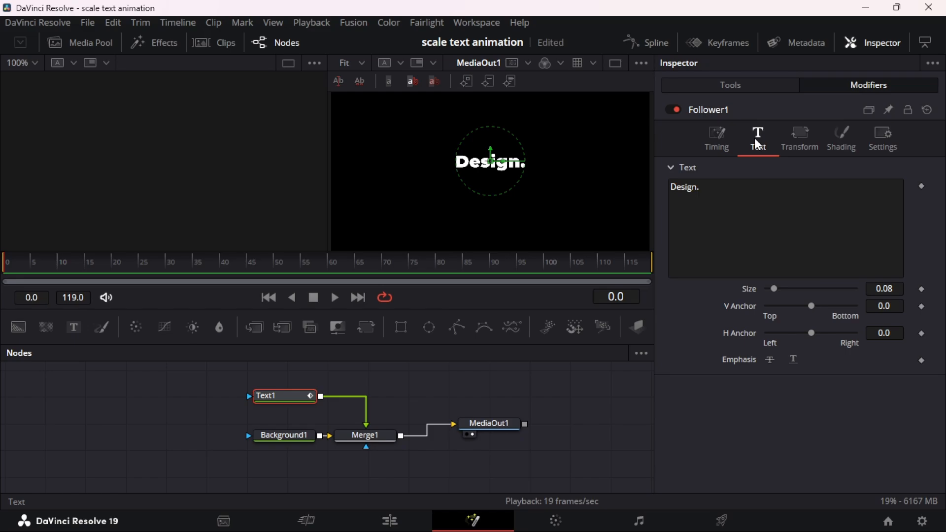
click(85, 264)
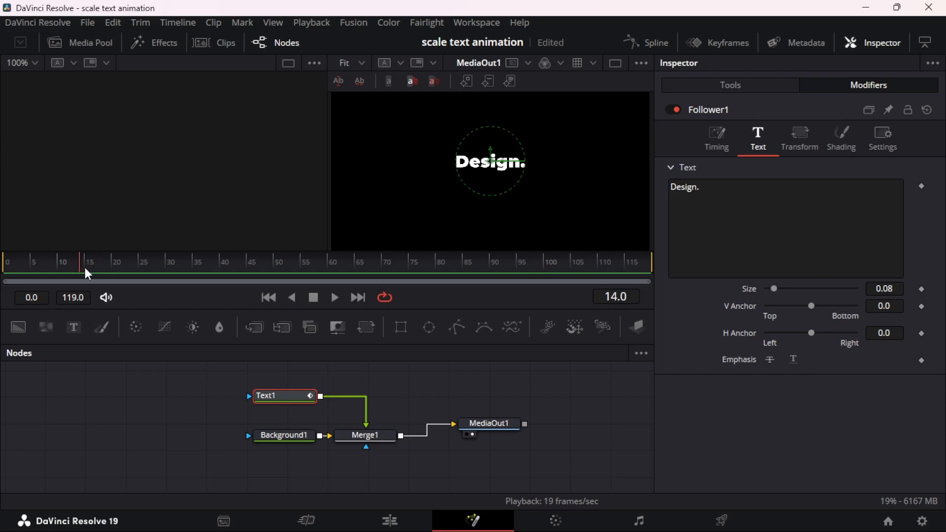
click(85, 270)
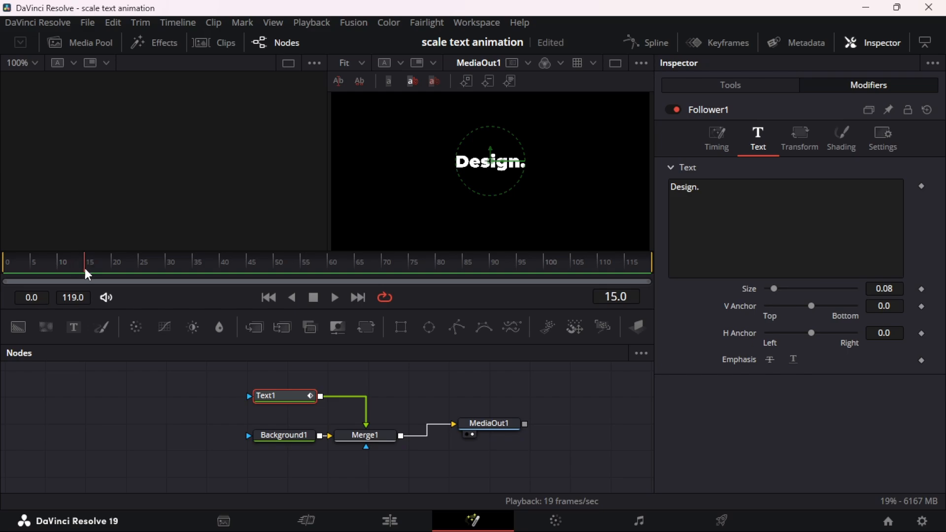
click(922, 291)
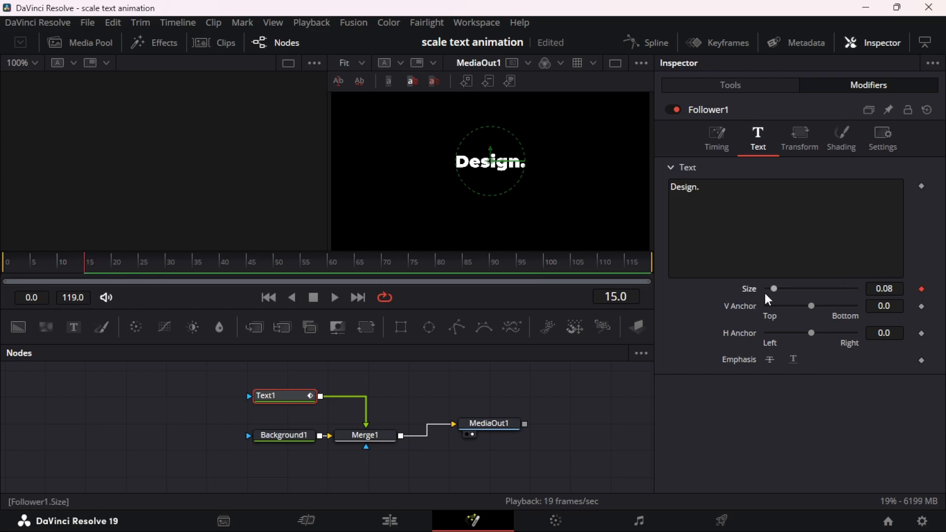
mouse_move(878, 292)
mouse_down()
mouse_move(894, 291)
mouse_move(871, 283)
mouse_up()
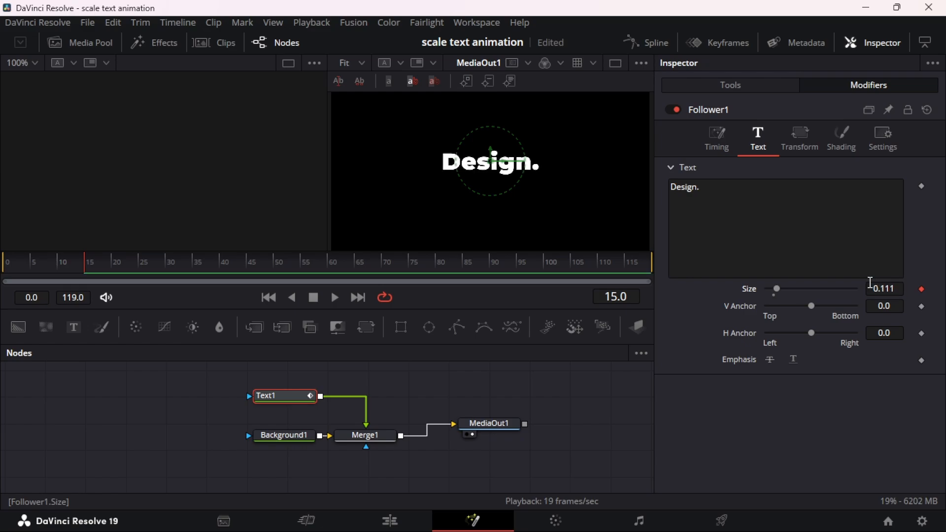
Keyframe the Follower's text Size to 0 at frame 0 and play back the scaling animation
click(268, 298)
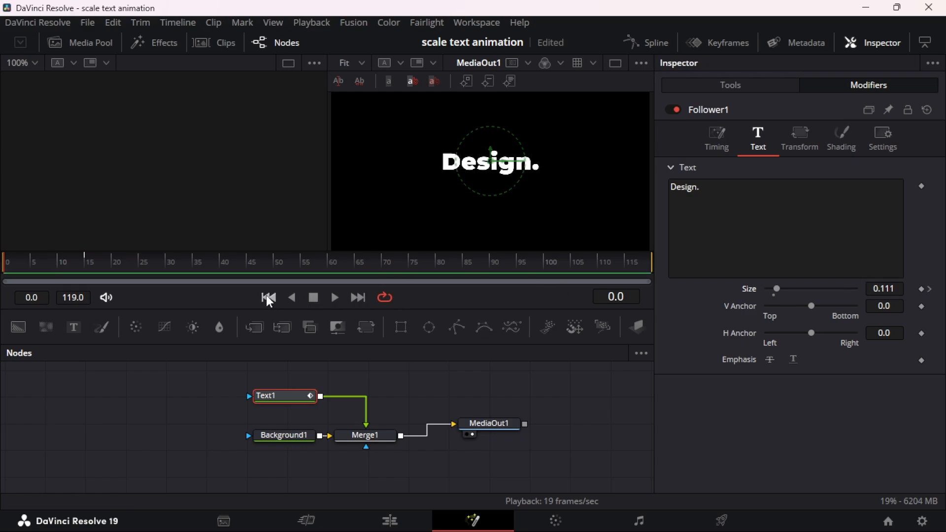
triple_click(875, 289)
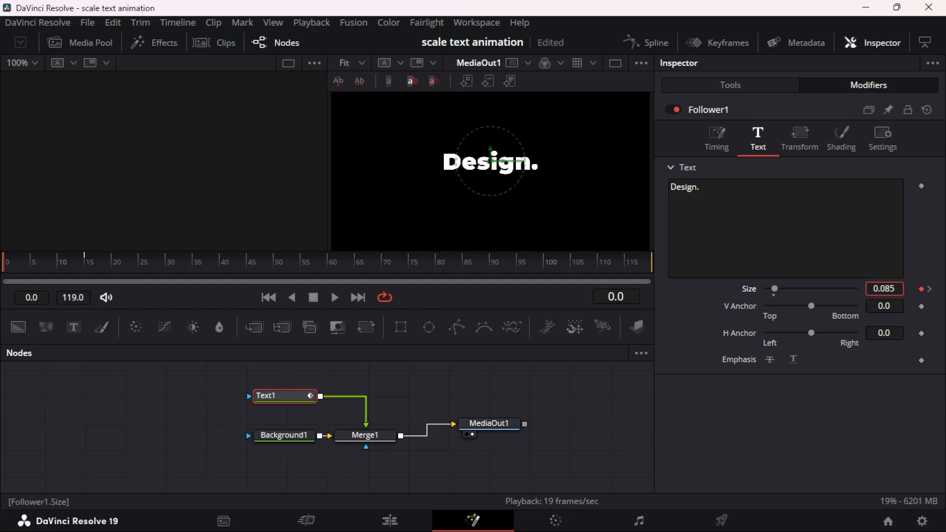
text(0)
key(Return)
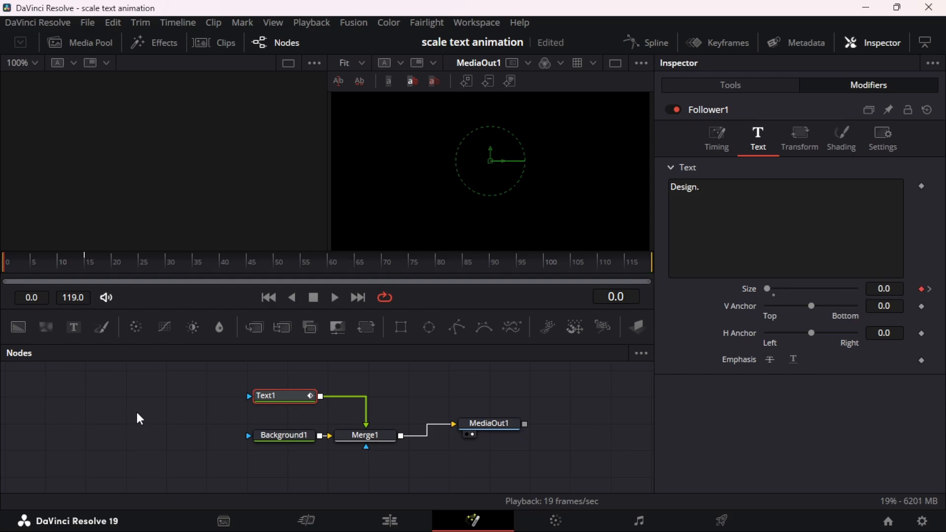
click(335, 298)
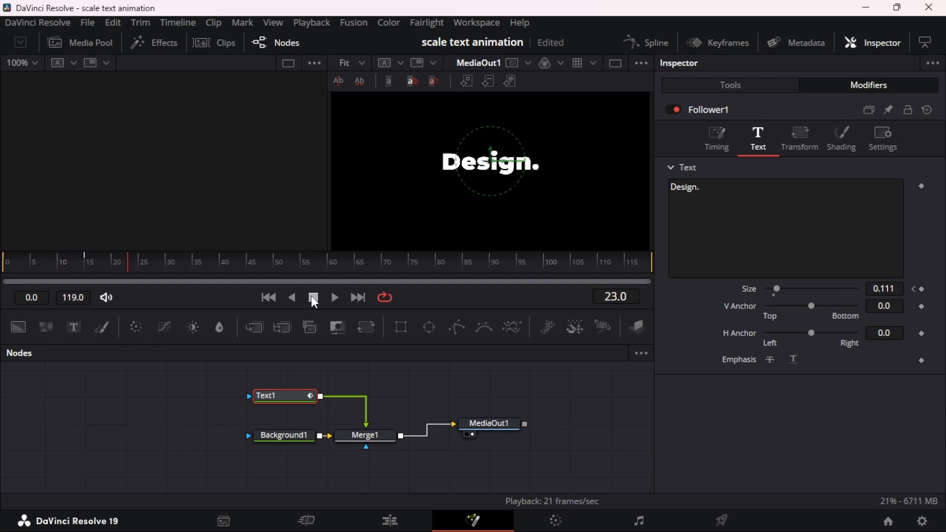
click(269, 297)
click(335, 297)
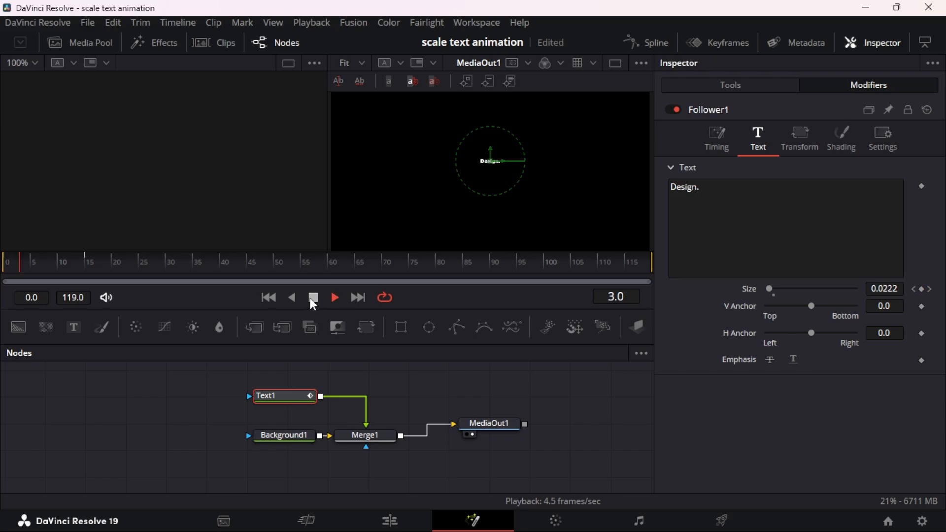
click(313, 297)
click(269, 298)
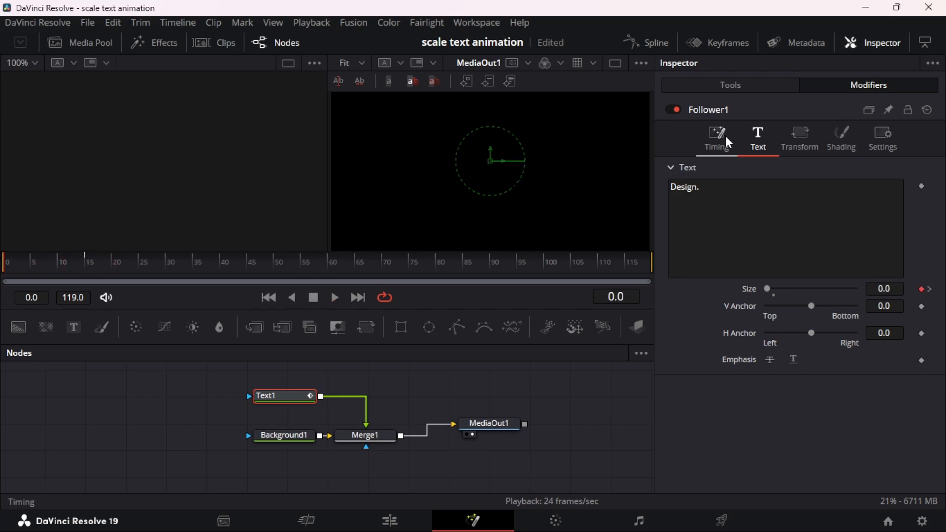
Display the Follower's Size curve in the enlarged spline editor and smooth both of its keyframes
click(647, 43)
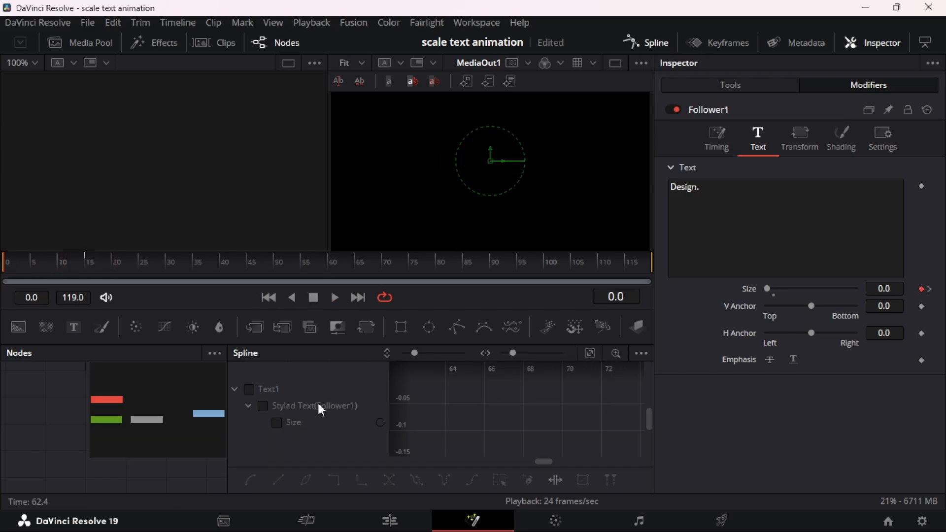
click(294, 423)
click(589, 353)
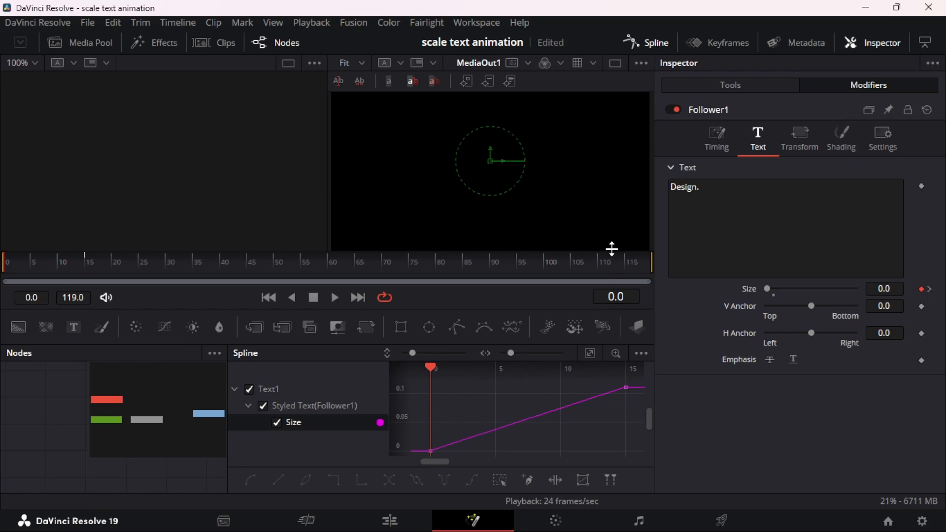
drag(610, 250, 610, 172)
key(ctrl+a)
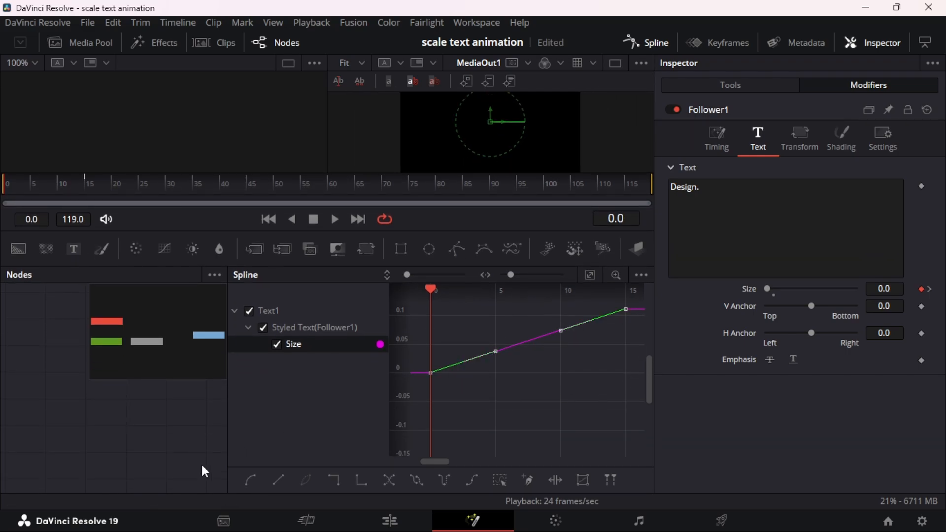
click(250, 479)
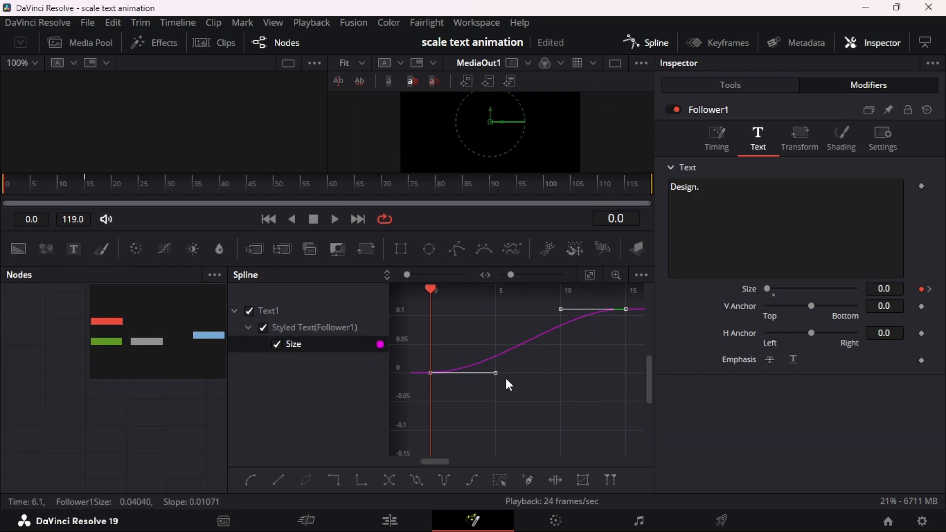
Extend the first Size keyframe's handle to about frame 12 and the last one's to about frame 4, then preview the easing
click(474, 387)
drag(420, 361, 579, 374)
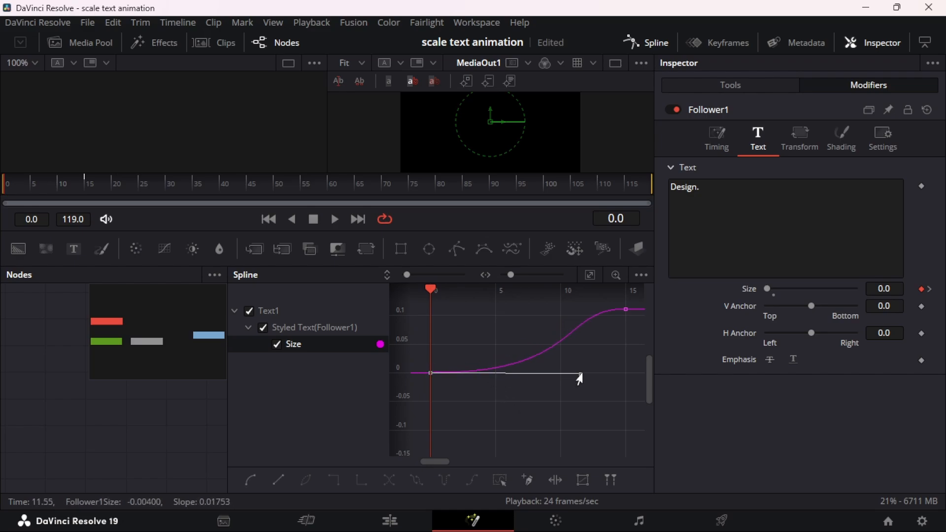
click(590, 274)
click(626, 316)
drag(561, 316, 485, 320)
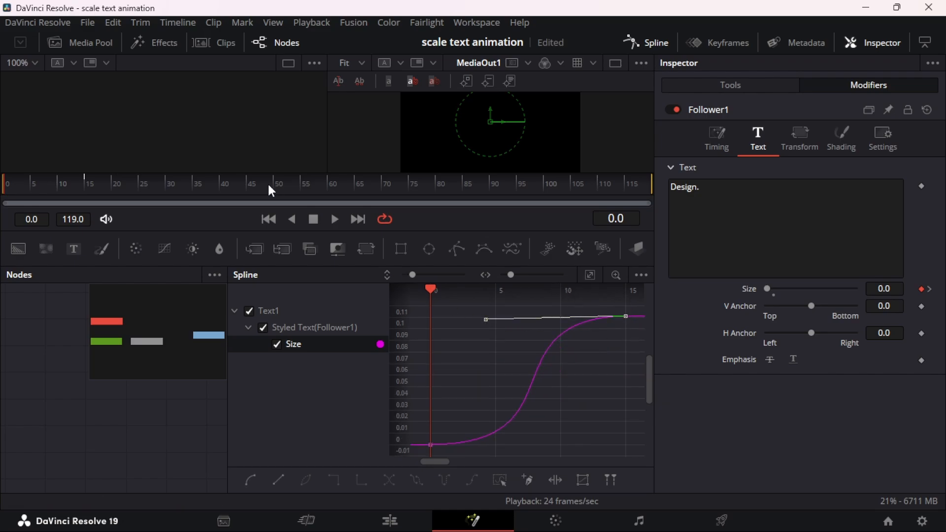
click(334, 219)
click(313, 219)
click(268, 219)
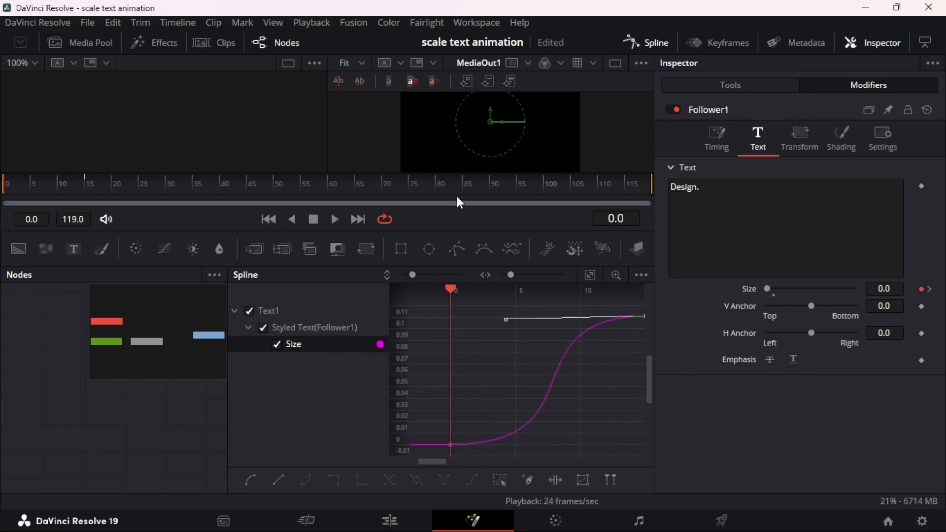
Hide the spline editor, move the node graph lower and enlarge the viewer area
click(635, 44)
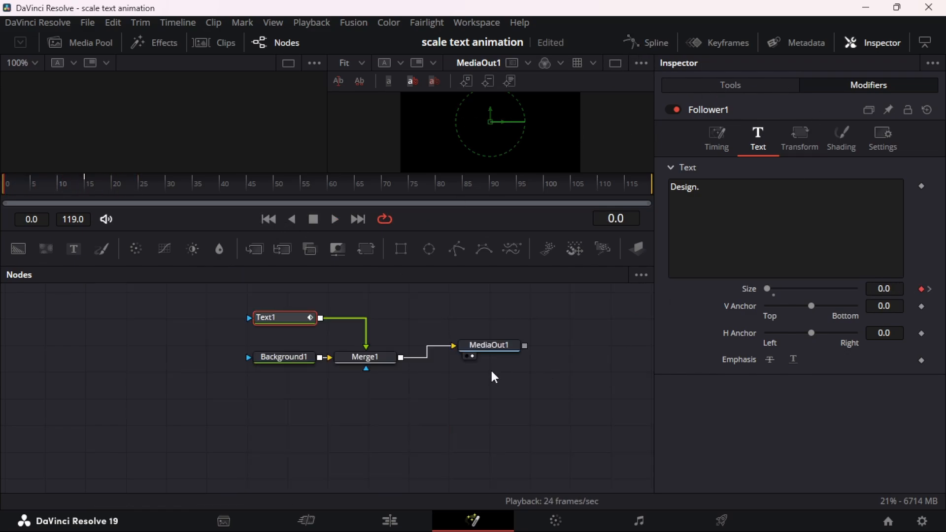
drag(443, 330, 449, 371)
drag(508, 173, 493, 244)
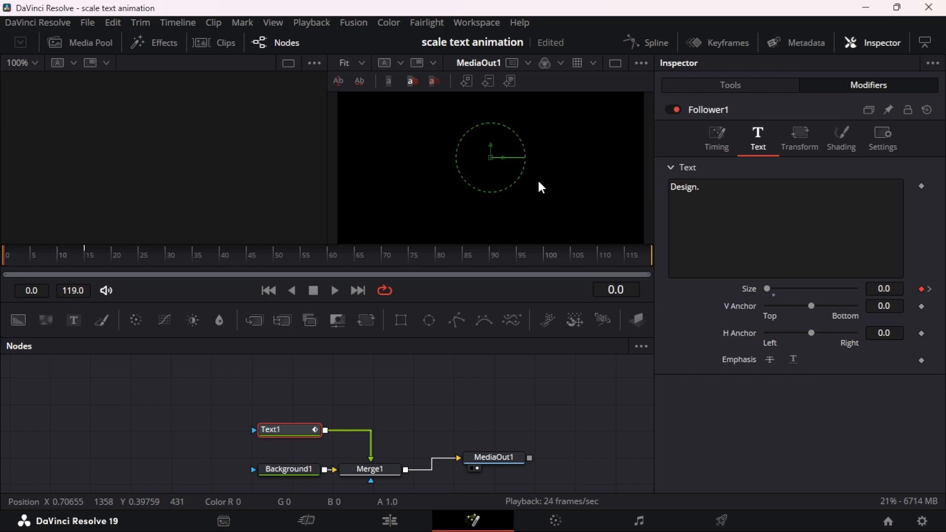
Set the Follower's Delay between characters to 3 and play back the letter-by-letter scaling
click(717, 156)
double_click(898, 223)
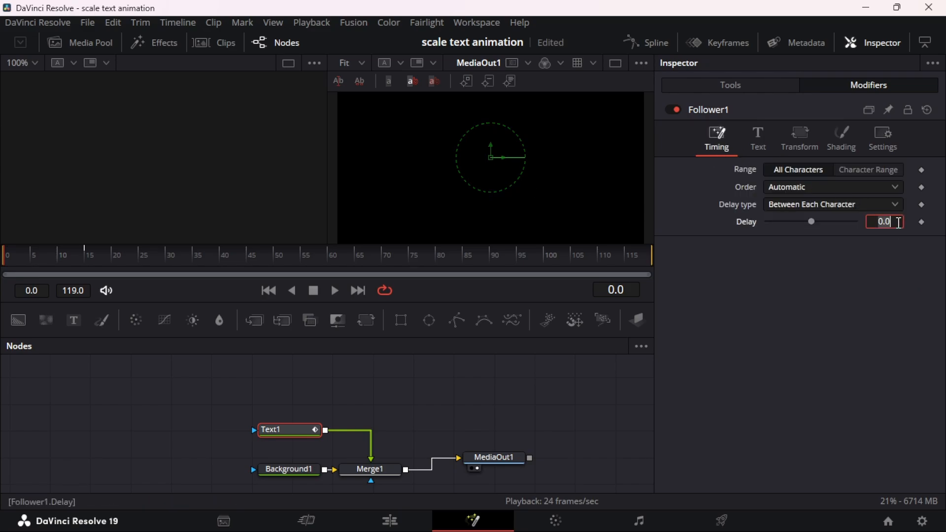
text(3)
key(Return)
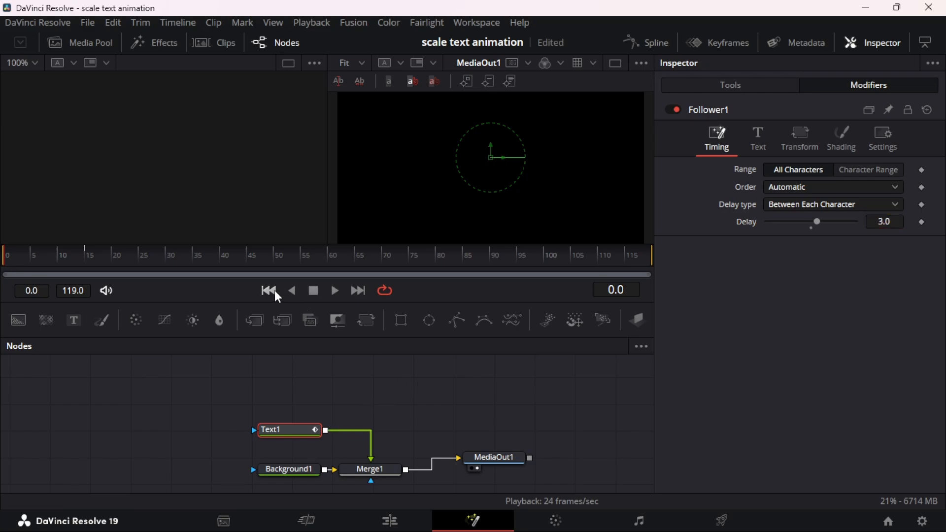
click(335, 288)
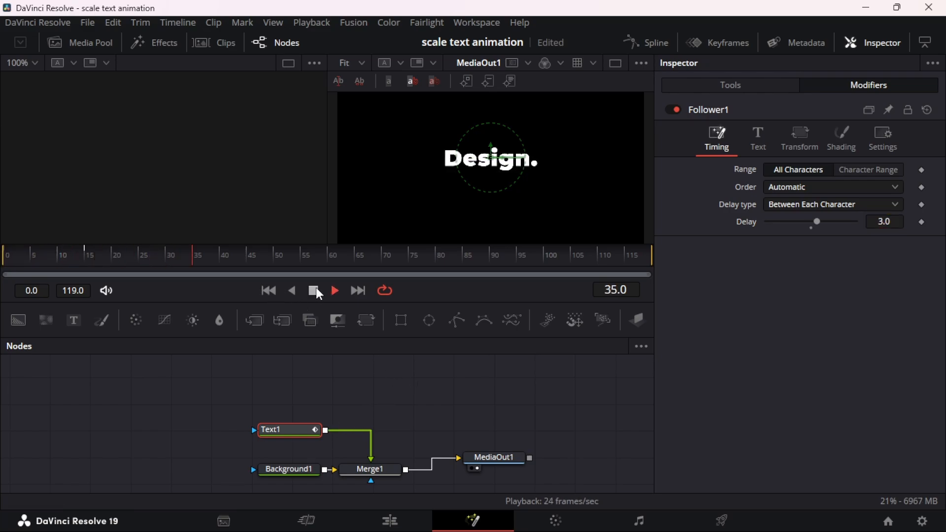
click(314, 290)
Reduce the Follower's Delay to 2 and then to 1.5, replaying the animation from the start to compare the timing
click(899, 222)
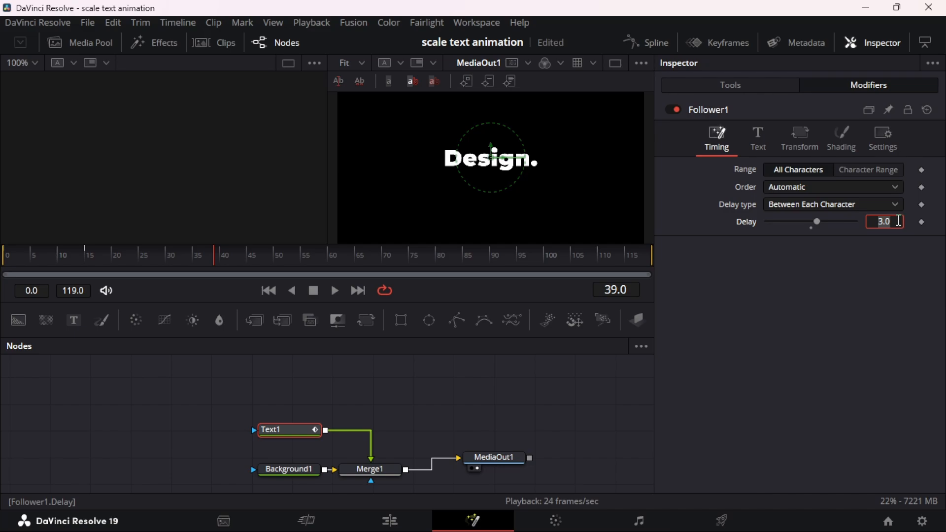
key(Return)
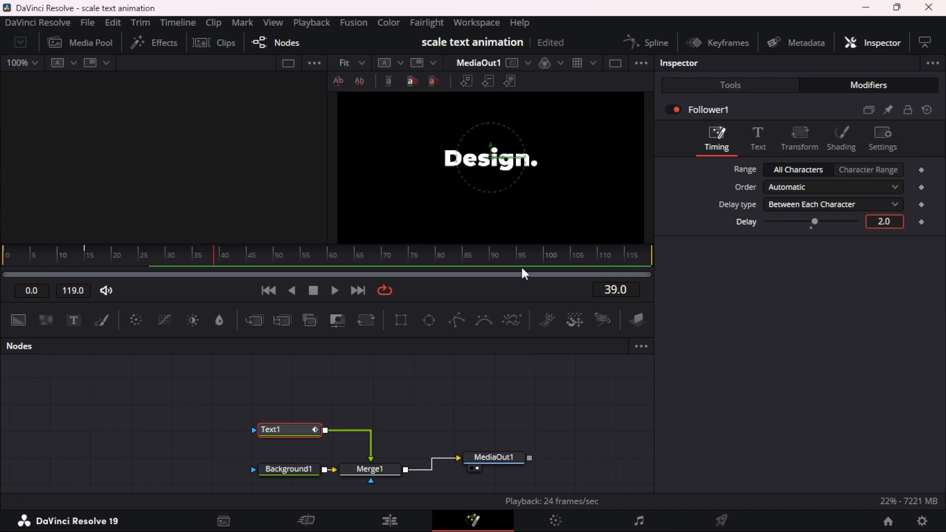
click(270, 291)
click(336, 290)
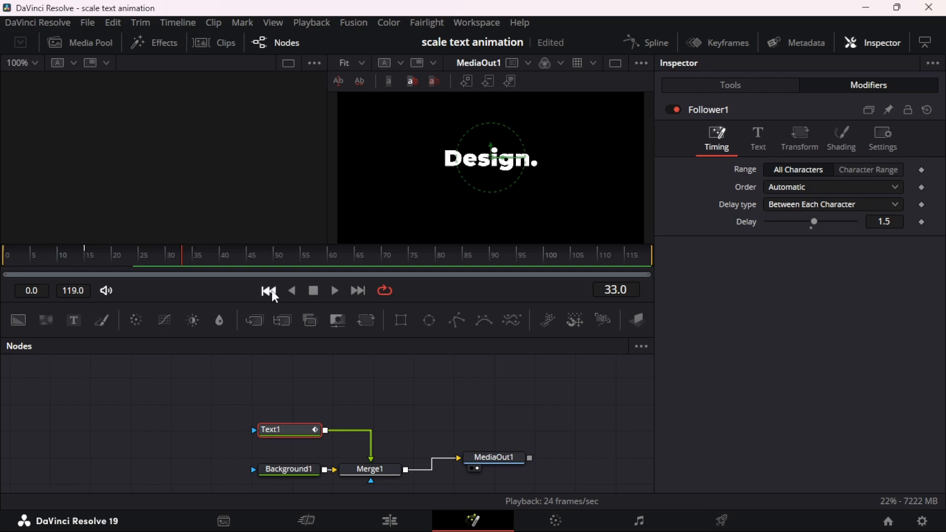
click(270, 291)
click(335, 290)
drag(176, 266, 36, 266)
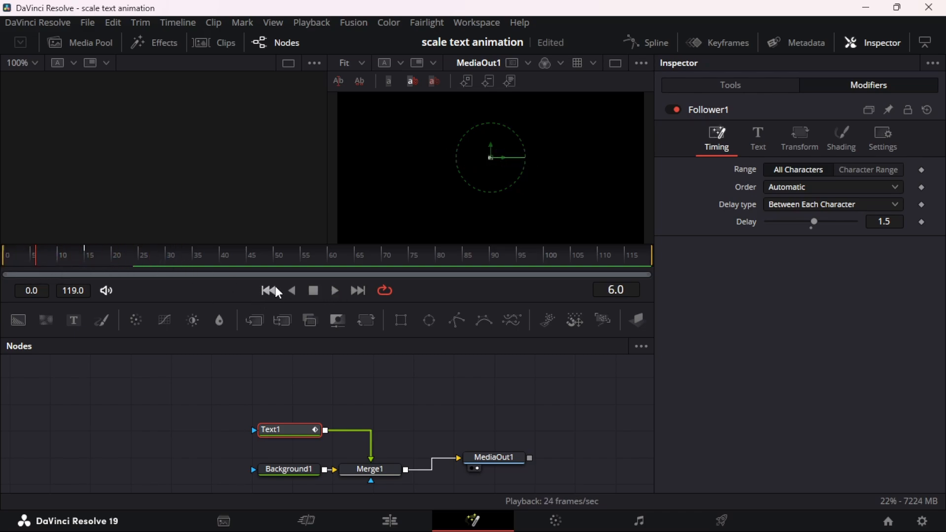
click(269, 291)
click(338, 292)
click(314, 292)
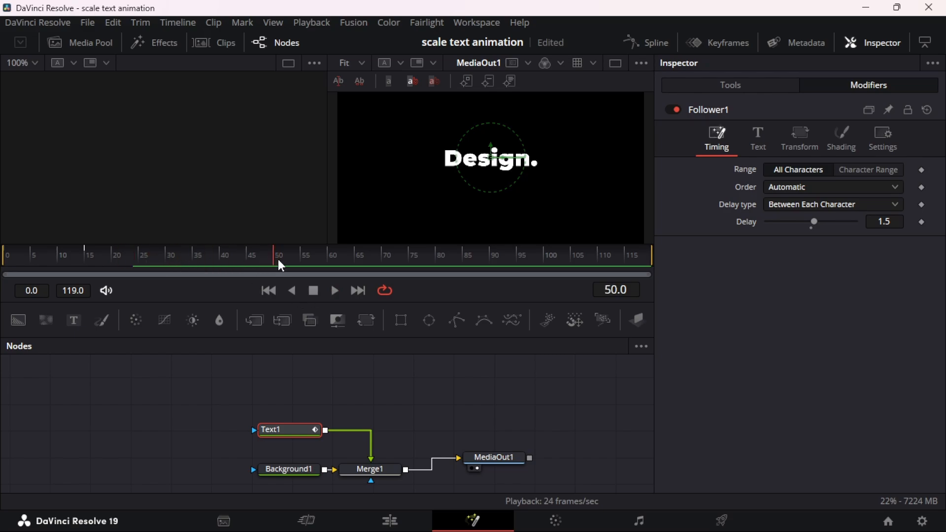
Show the keyframes editor, expand Text1 to its Follower Size track and fit all tracks in view
click(702, 41)
click(564, 347)
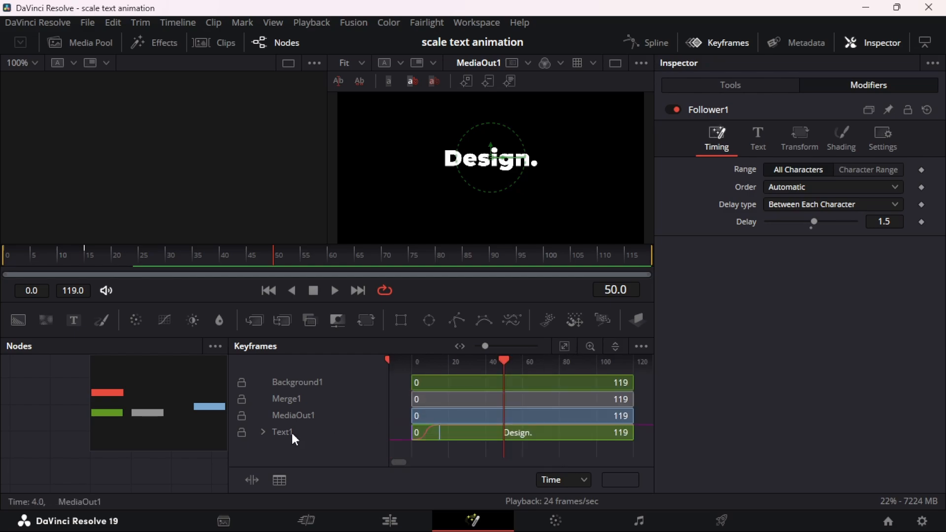
click(263, 433)
click(480, 462)
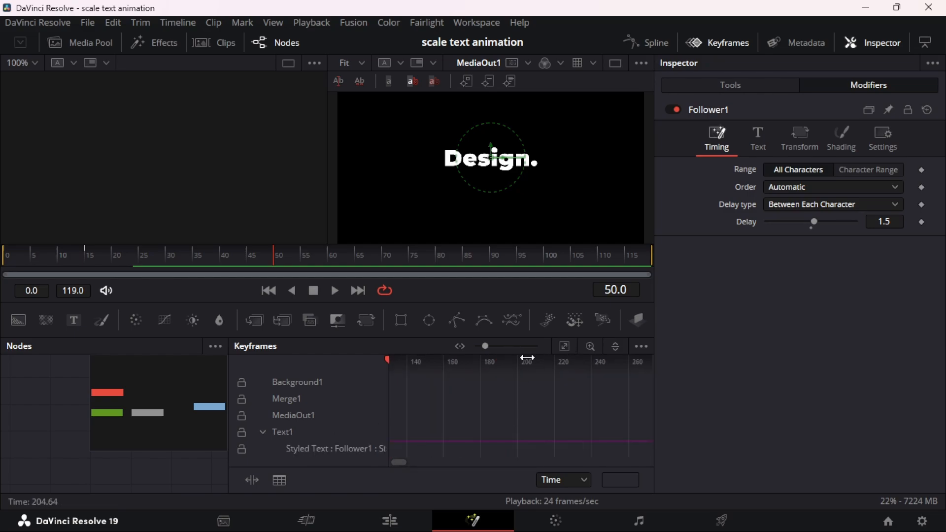
click(564, 347)
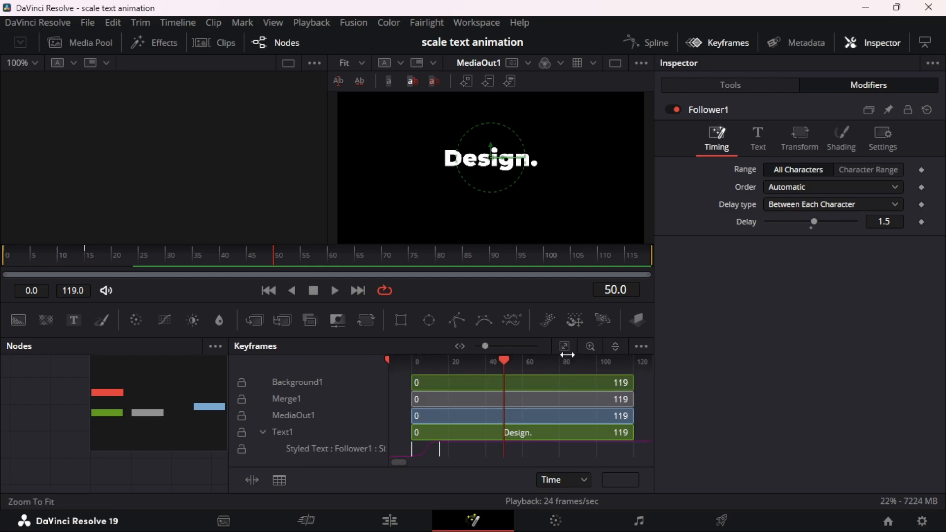
click(462, 450)
drag(483, 452, 476, 455)
key(ctrl+z)
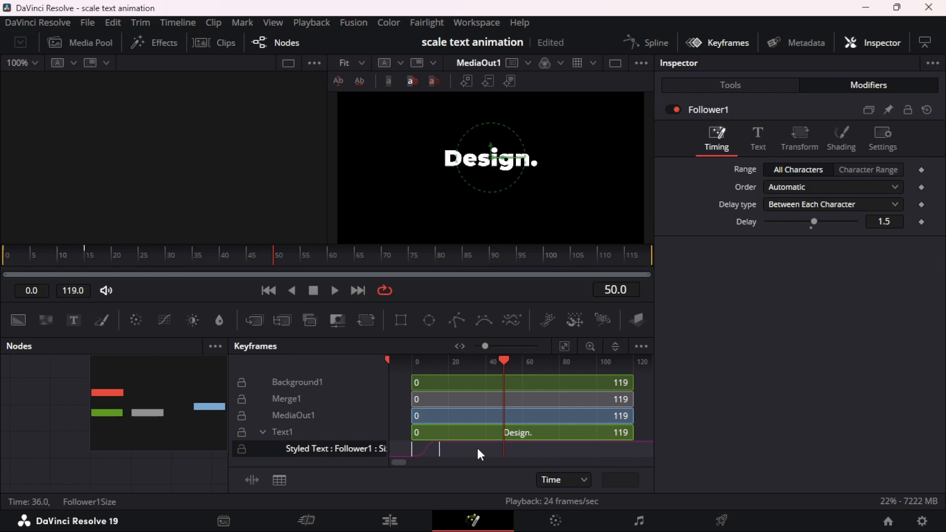
key(ctrl+a)
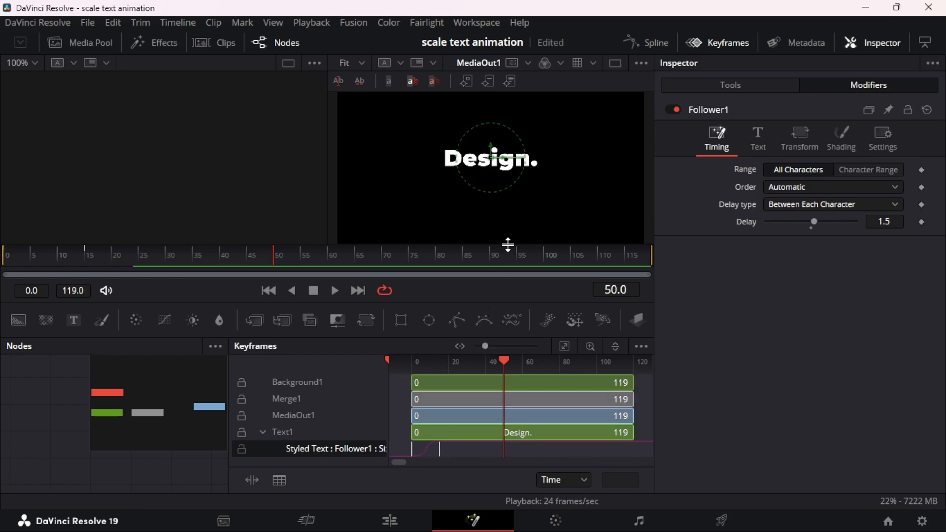
Enlarge the keyframes area, copy both Follower Size keyframes and paste them at frame 50
drag(508, 244, 509, 172)
drag(539, 432, 400, 376)
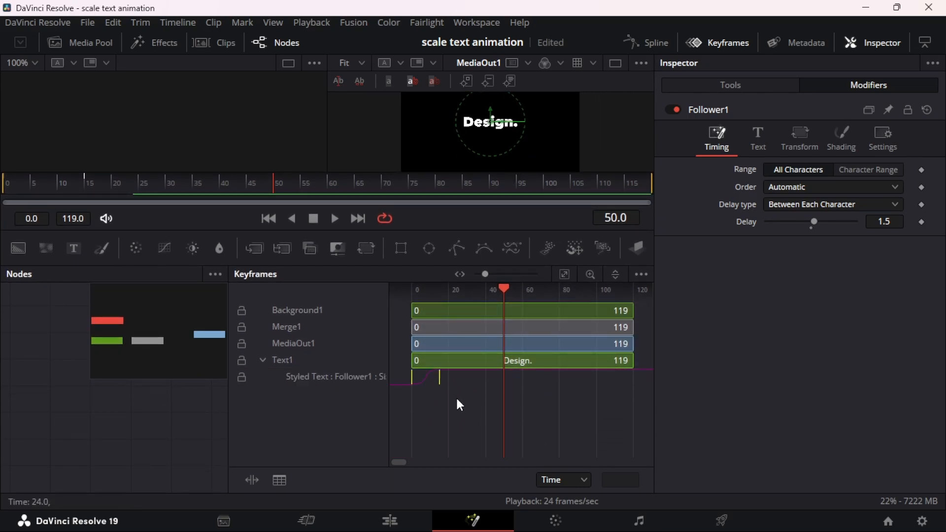
key(ctrl+c)
key(ctrl+v)
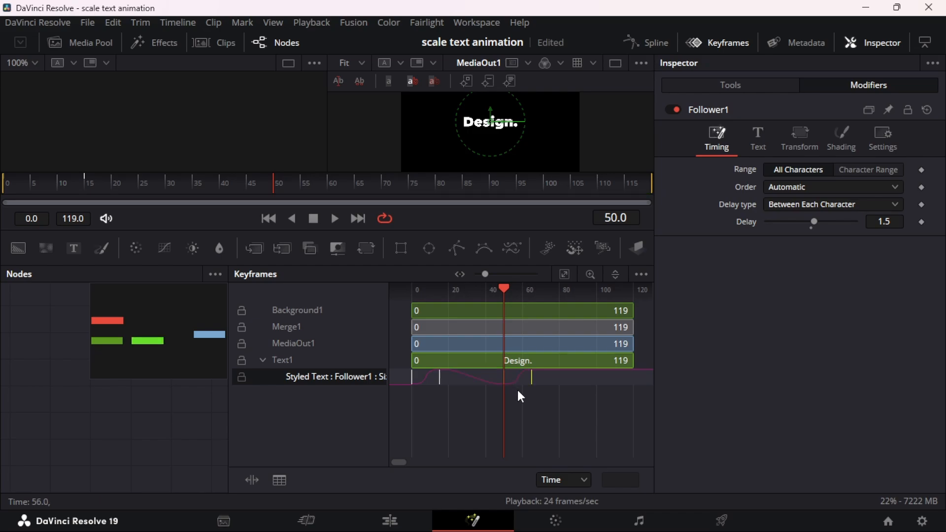
Reverse the pasted Size keyframes so the text scales back down, and play back the animation from the start
right_click(531, 385)
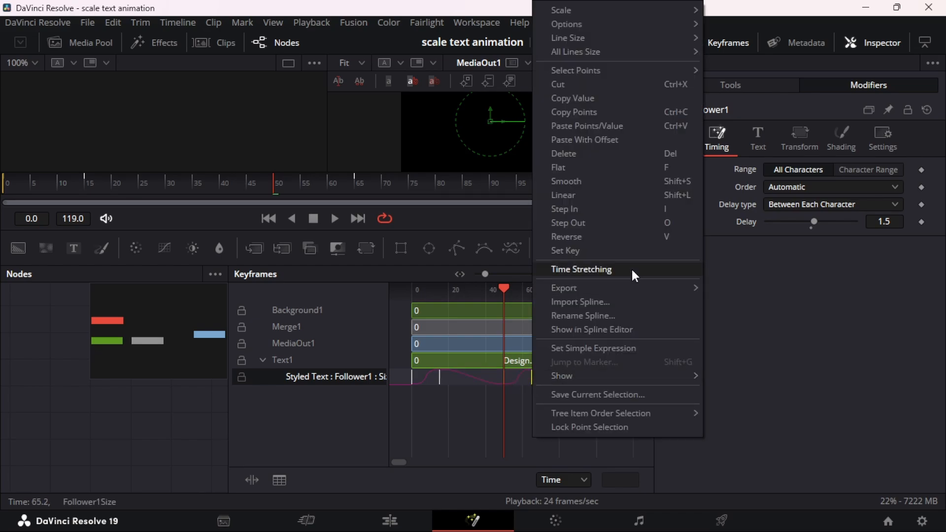
click(633, 237)
drag(579, 175, 613, 235)
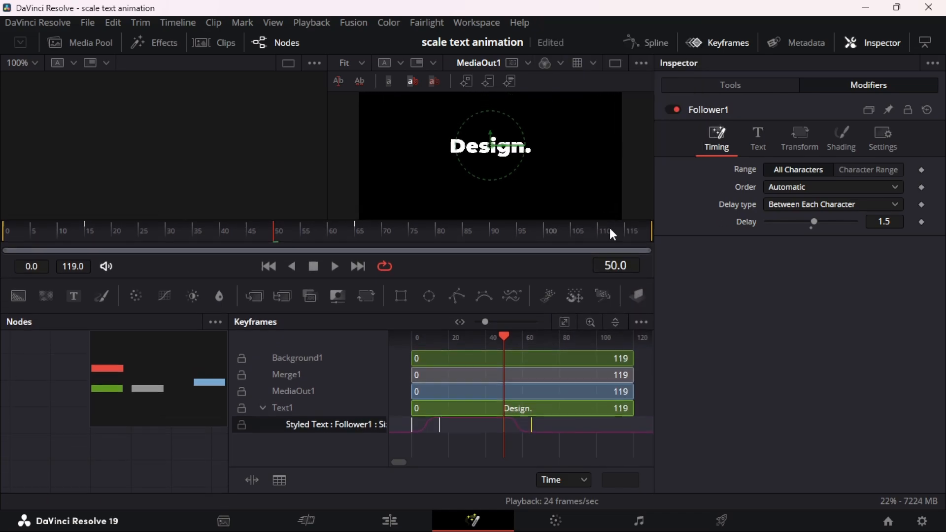
click(269, 266)
key(space)
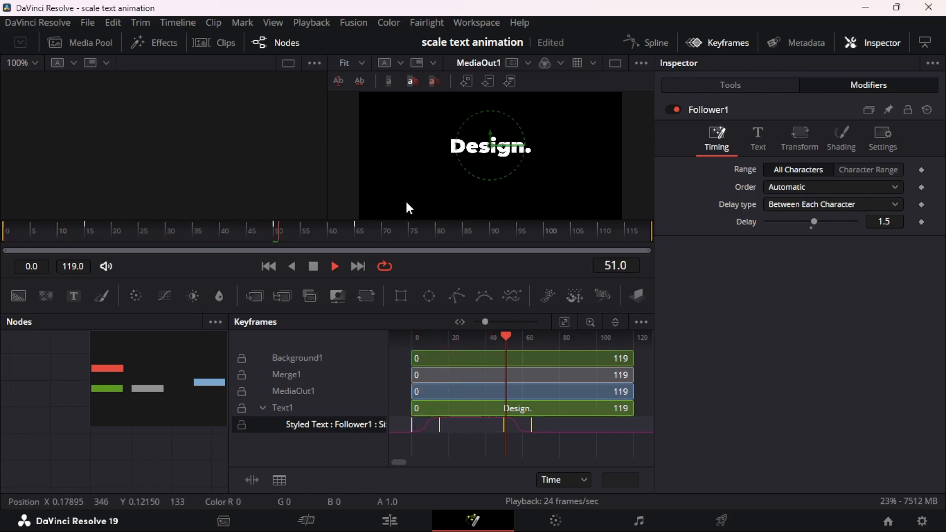
key(space)
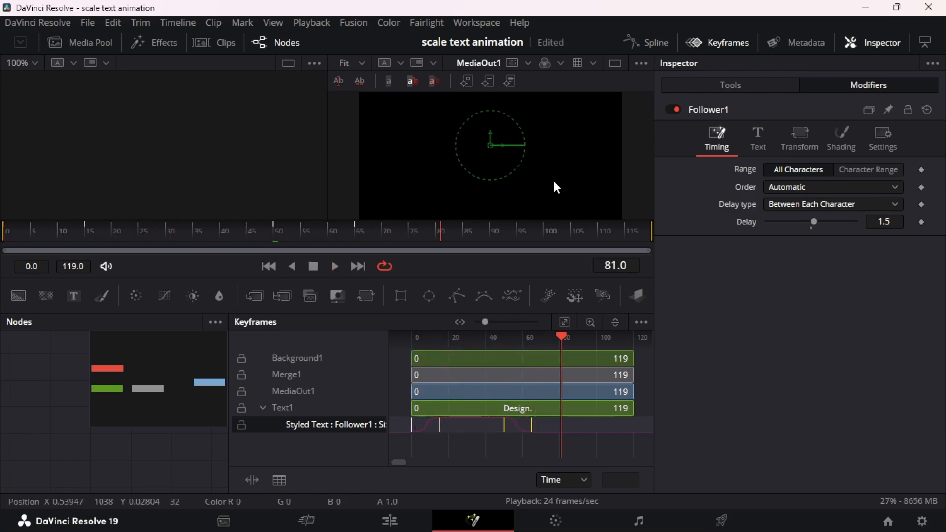
Hide the keyframes editor and enable Motion Blur on Text1 with Quality 10
click(710, 43)
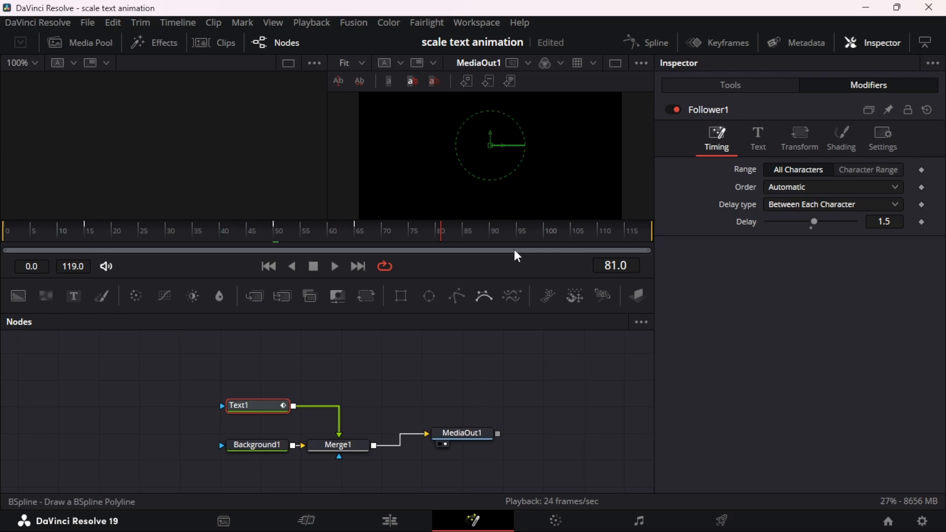
click(741, 83)
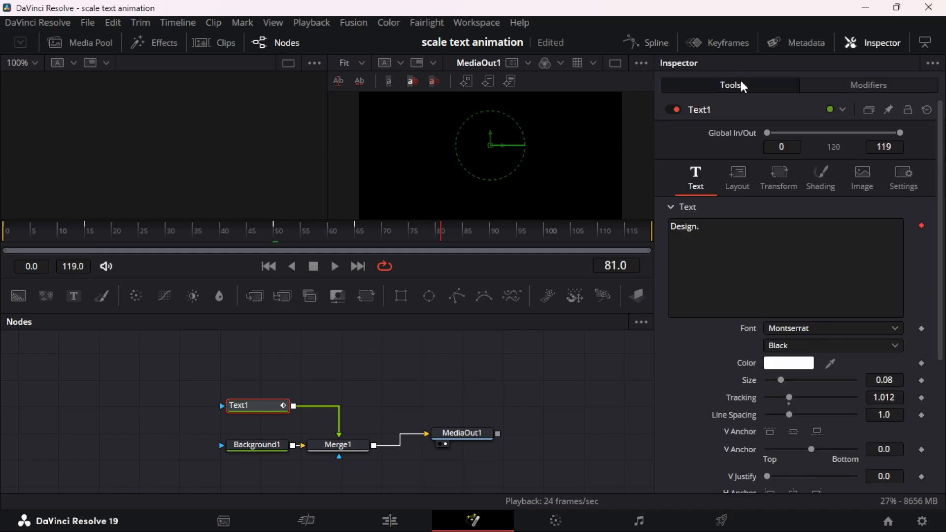
click(908, 176)
click(784, 269)
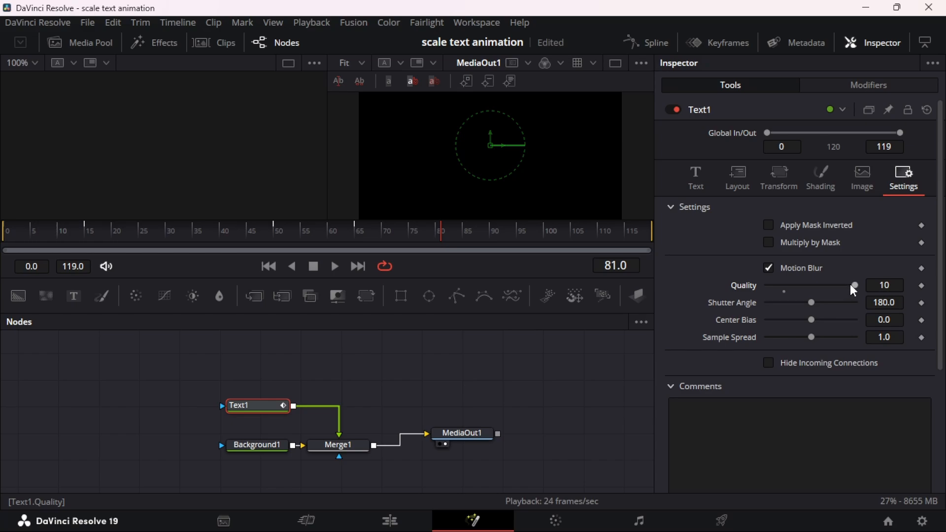
Examine the motion blur at frame 15, enlarge the viewer and play back the animation from the start
drag(54, 229, 85, 231)
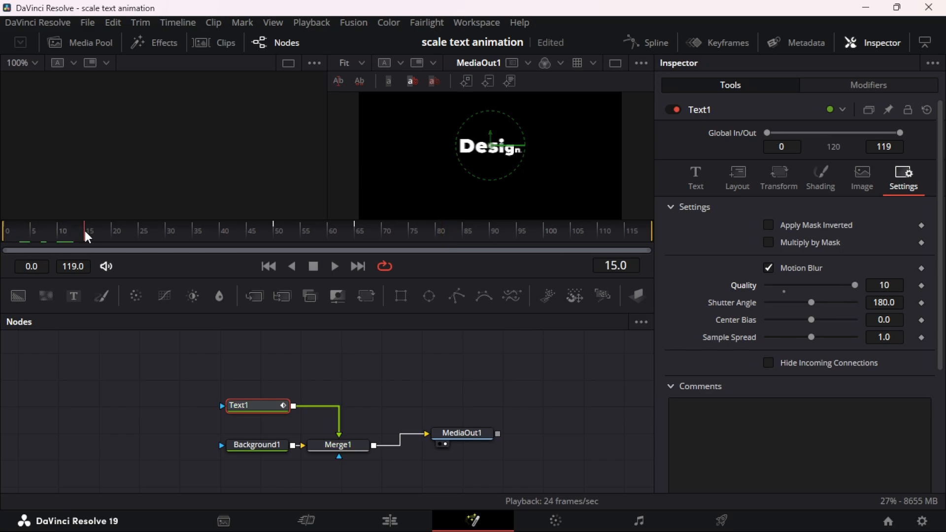
drag(468, 219, 507, 267)
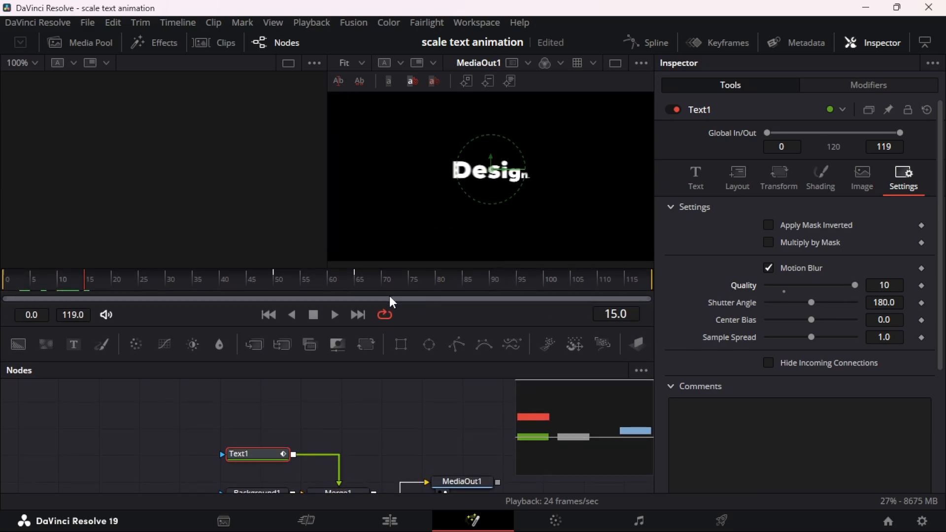
click(270, 315)
click(335, 315)
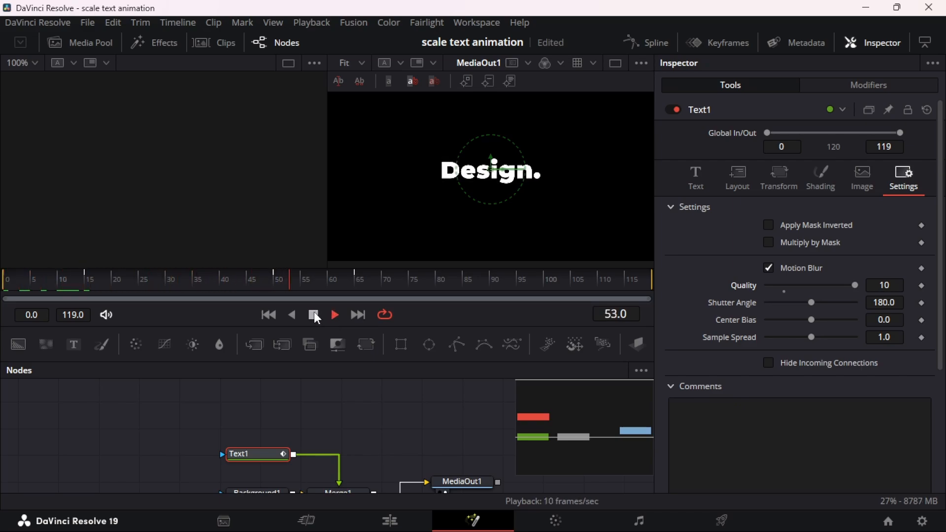
click(270, 316)
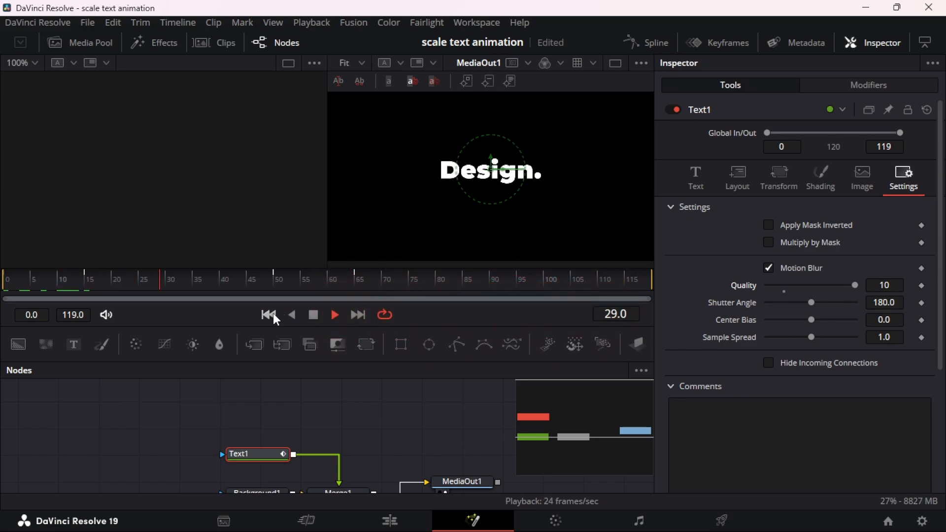